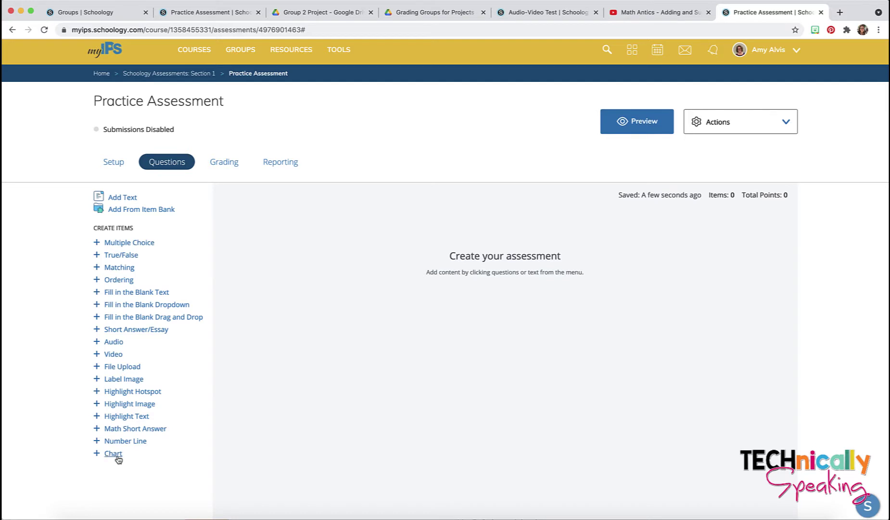
Add a Chart item to the Practice Assessment as question 01.
{"action": "left_click", "coordinate": [114, 454]}
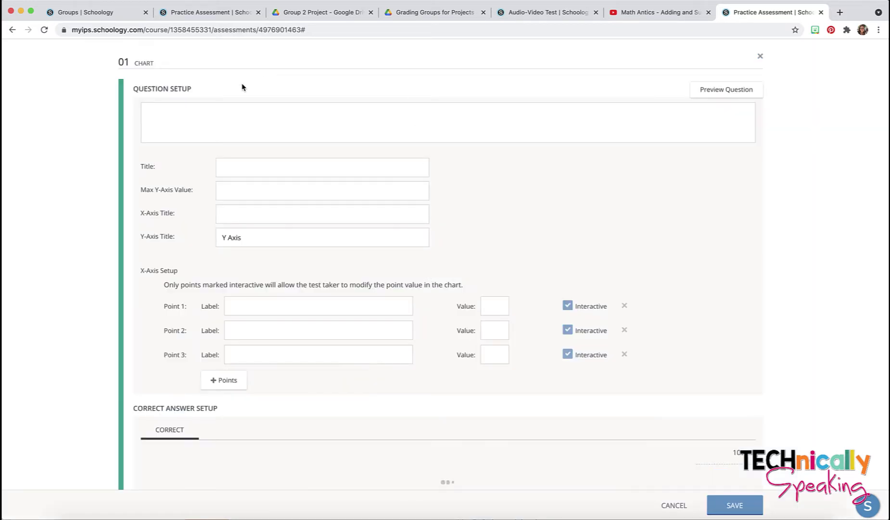
Paste the 'Use the following data to make a bar graph:' prompt with the airport passengers table.
{"action": "left_click", "coordinate": [165, 118]}
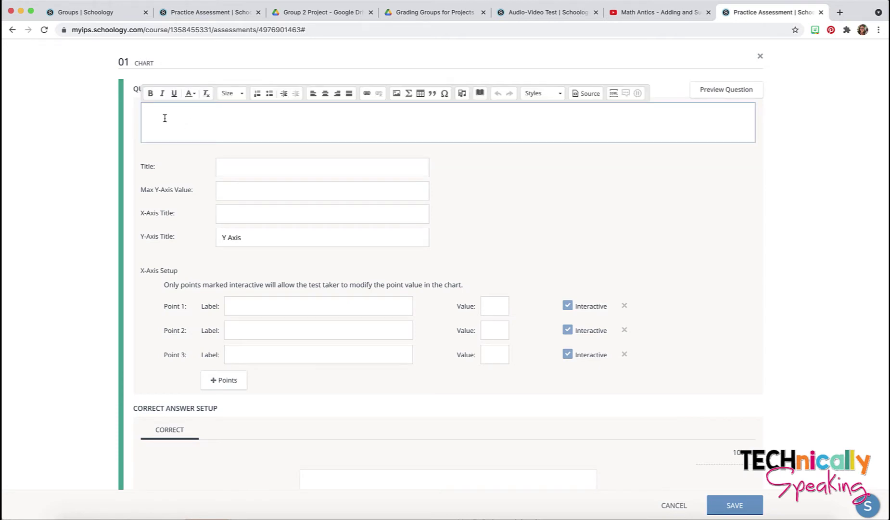
{"action": "type", "text": "Use the following data to make a bar graph:  Airport\tPassengers (Millions Atlanta\t76 Chicago O’Hara\t67 Los Angeles\t62 London\t61 Tokyo\t59 Dallas-Ft. Worth\t55"}
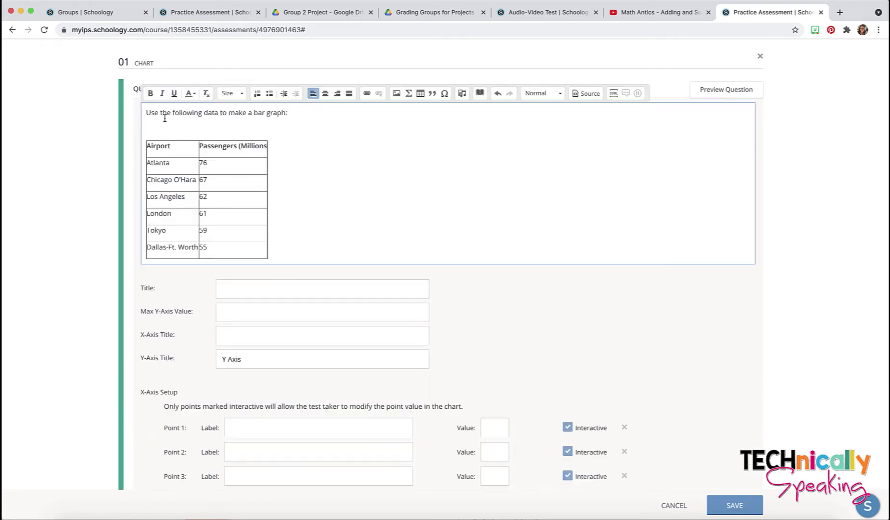
{"action": "scroll", "coordinate": [308, 237], "scroll_direction": "down", "scroll_amount": 2}
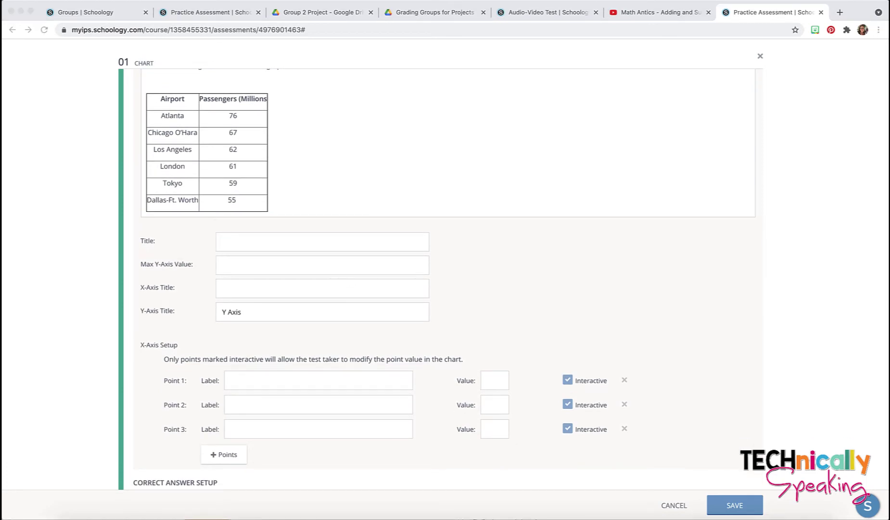
Title the chart 'World's Busiest Airport' and set the maximum y-axis value to 80.
{"action": "left_click", "coordinate": [255, 245]}
{"action": "type", "text": "World's Busiest Airport"}
{"action": "left_click", "coordinate": [242, 264]}
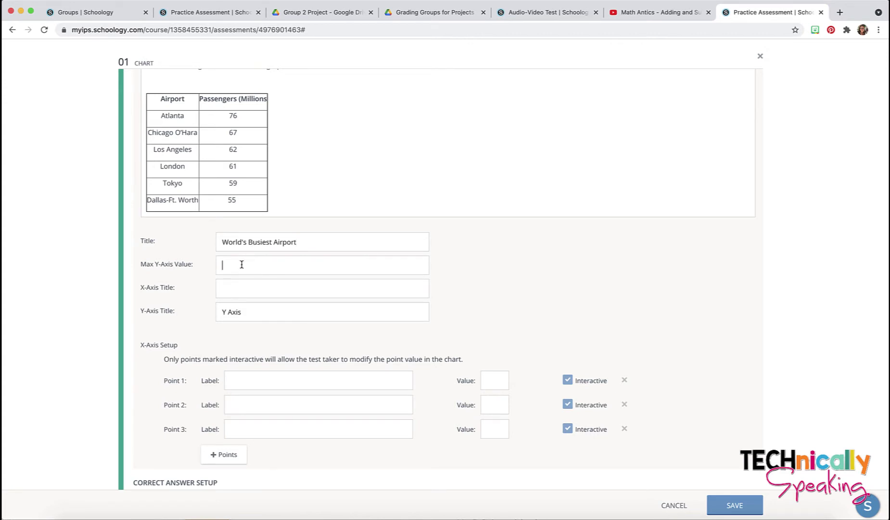
{"action": "type", "text": "80"}
Set the x-axis title to 'Airport' and the y-axis title to 'Passengers (Millions)'.
{"action": "left_click", "coordinate": [224, 288]}
{"action": "type", "text": "Airport"}
{"action": "left_click_drag", "start_coordinate": [247, 313], "coordinate": [208, 312]}
{"action": "type", "text": "Passengers (Millions)"}
{"action": "scroll", "coordinate": [424, 312], "scroll_direction": "down", "scroll_amount": 3}
{"action": "scroll", "coordinate": [424, 314], "scroll_direction": "down", "scroll_amount": 2}
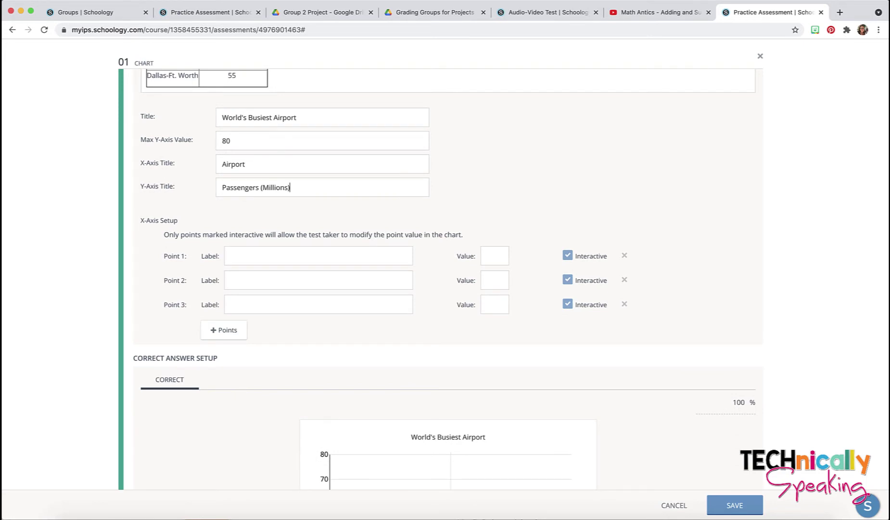
Label the first three points Atlanta, Chicago O'Hara and Los Angeles.
{"action": "left_click", "coordinate": [233, 259]}
{"action": "type", "text": "Atlanta"}
{"action": "left_click", "coordinate": [241, 282]}
{"action": "type", "text": "Chicago O'Hara"}
{"action": "left_click", "coordinate": [254, 298]}
{"action": "type", "text": "Los Angeles"}
Add three more points labelled London, Tokoyo and Dallas-Ft Worth.
{"action": "left_click", "coordinate": [226, 330]}
{"action": "left_click", "coordinate": [228, 355]}
{"action": "left_click", "coordinate": [229, 379]}
{"action": "left_click", "coordinate": [243, 330]}
{"action": "type", "text": "London"}
{"action": "left_click", "coordinate": [244, 347]}
{"action": "type", "text": "Tokoyo"}
{"action": "left_click", "coordinate": [245, 369]}
{"action": "type", "text": "Dallas-Ft Worth"}
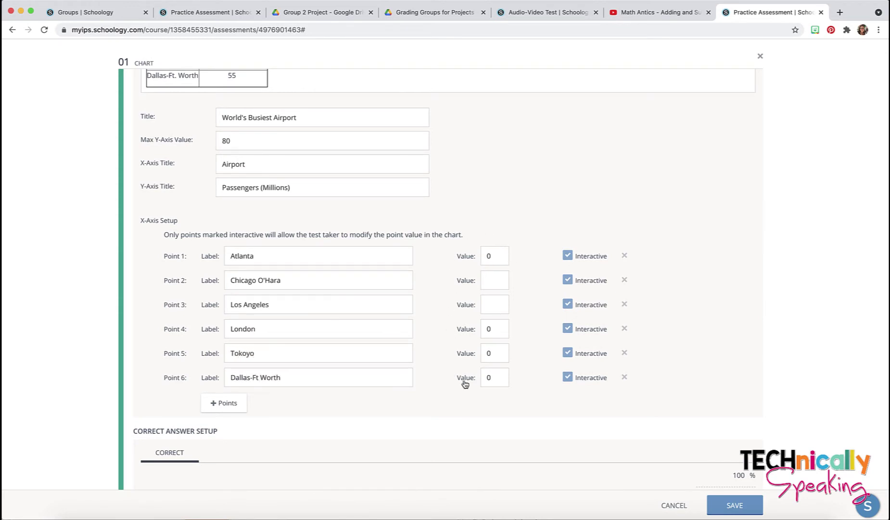
Enter 0 as the starting value for the empty point values.
{"action": "left_click", "coordinate": [494, 279]}
{"action": "type", "text": "0"}
{"action": "left_click", "coordinate": [493, 304]}
{"action": "type", "text": "0"}
{"action": "scroll", "coordinate": [497, 259], "scroll_direction": "up", "scroll_amount": 1}
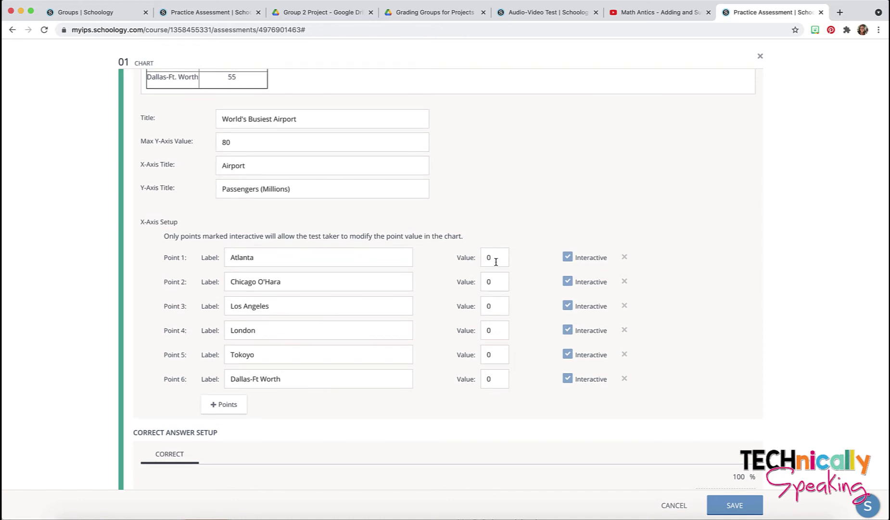
{"action": "scroll", "coordinate": [496, 261], "scroll_direction": "up", "scroll_amount": 5}
{"action": "scroll", "coordinate": [496, 261], "scroll_direction": "down", "scroll_amount": 2}
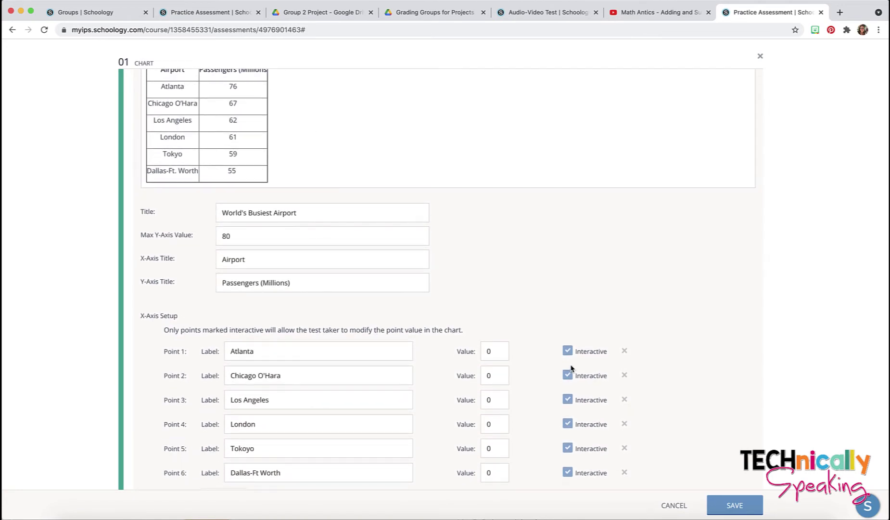
Preset Atlanta to 76 and Chicago O'Hara to 67, and make both non-interactive.
{"action": "double_click", "coordinate": [484, 351]}
{"action": "type", "text": "76"}
{"action": "double_click", "coordinate": [483, 377]}
{"action": "type", "text": "67"}
{"action": "left_click", "coordinate": [568, 353]}
{"action": "left_click", "coordinate": [568, 376]}
{"action": "scroll", "coordinate": [534, 371], "scroll_direction": "down", "scroll_amount": 2}
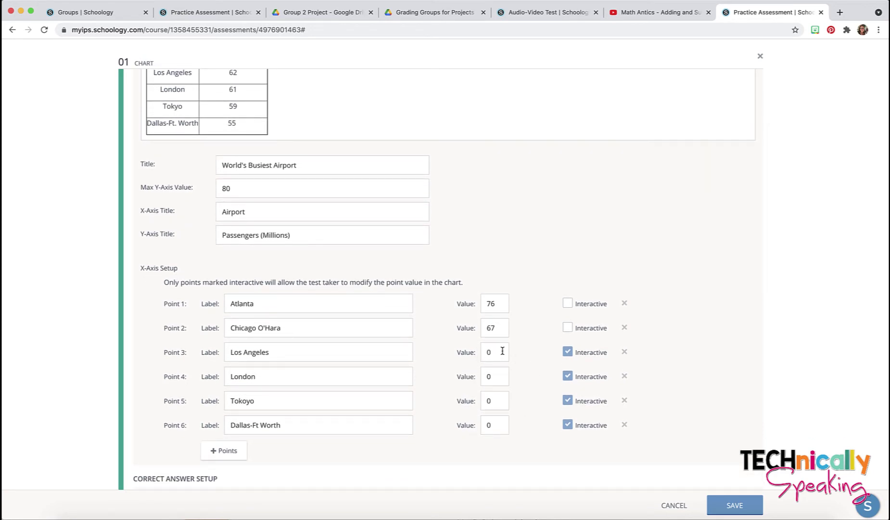
{"action": "scroll", "coordinate": [502, 351], "scroll_direction": "down", "scroll_amount": 3}
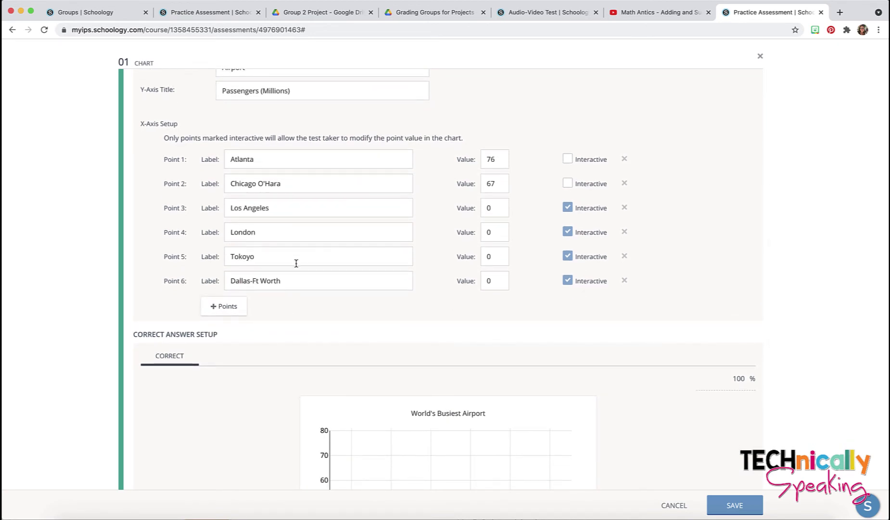
{"action": "scroll", "coordinate": [362, 272], "scroll_direction": "down", "scroll_amount": 5}
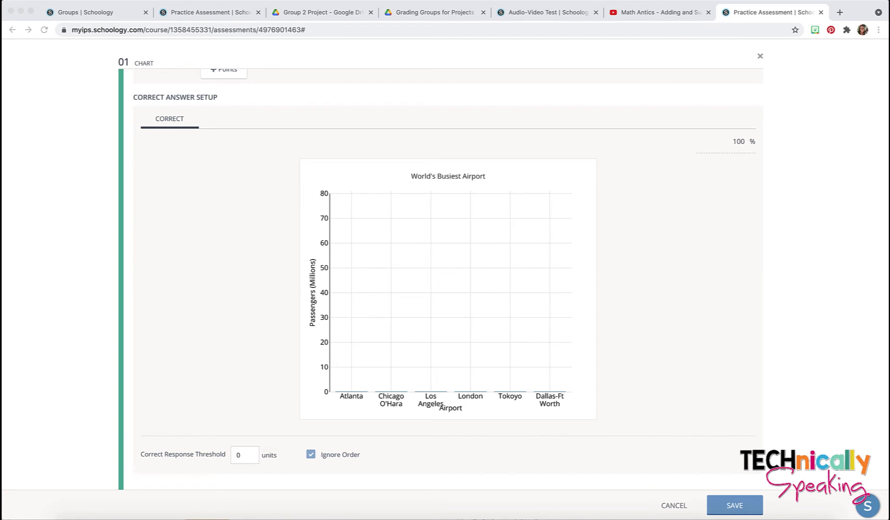
Drag the Atlanta bar in the Correct Answer chart up to 70.
{"action": "left_click", "coordinate": [351, 391]}
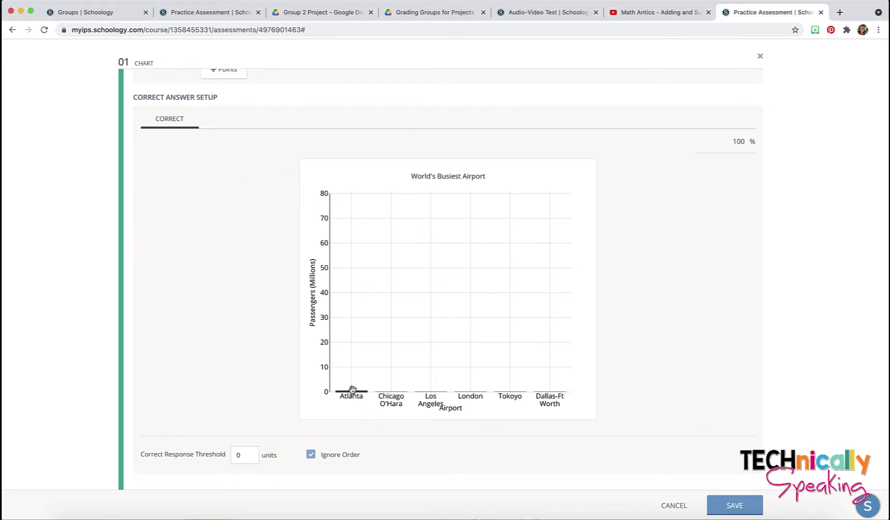
{"action": "left_click_drag", "start_coordinate": [351, 390], "coordinate": [350, 220]}
{"action": "scroll", "coordinate": [361, 250], "scroll_direction": "up", "scroll_amount": 1}
{"action": "scroll", "coordinate": [248, 278], "scroll_direction": "down", "scroll_amount": 5}
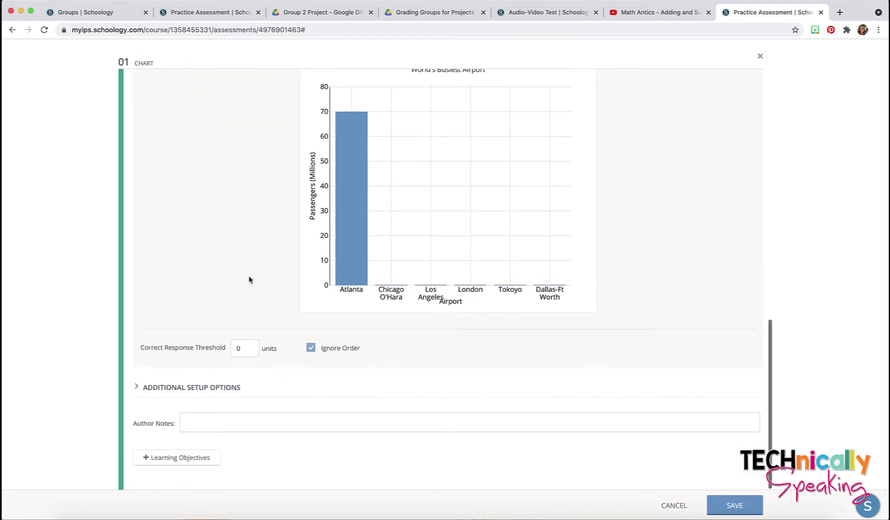
In Additional Setup Options, set Snap To Points to 1.
{"action": "left_click", "coordinate": [161, 388]}
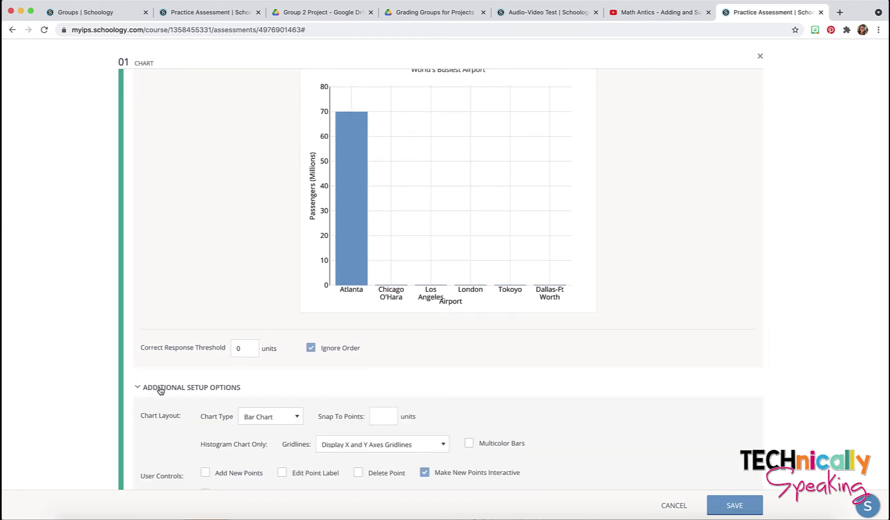
{"action": "scroll", "coordinate": [162, 390], "scroll_direction": "down", "scroll_amount": 3}
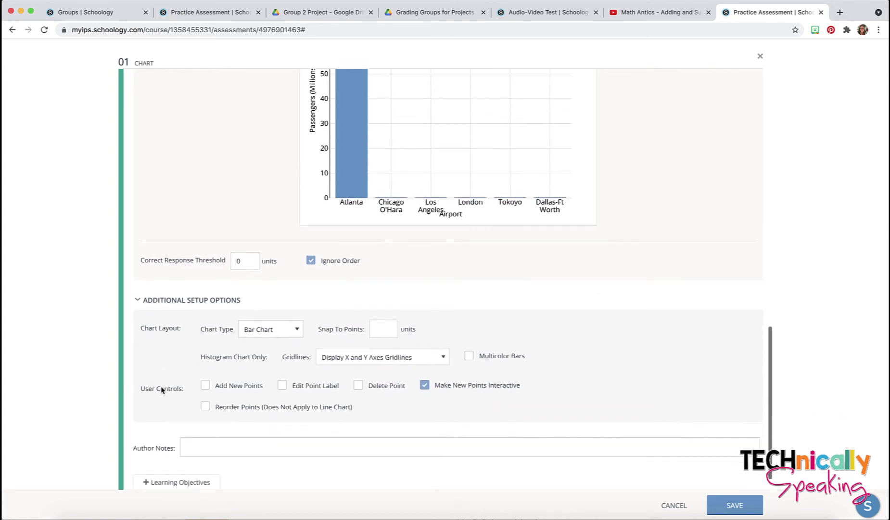
{"action": "left_click", "coordinate": [385, 328]}
{"action": "type", "text": "1"}
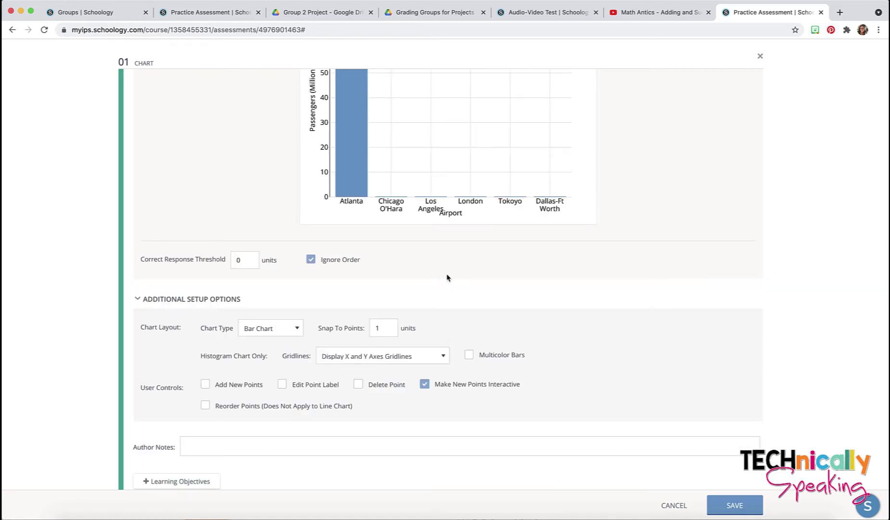
{"action": "scroll", "coordinate": [470, 276], "scroll_direction": "up", "scroll_amount": 2}
{"action": "scroll", "coordinate": [470, 276], "scroll_direction": "up", "scroll_amount": 1}
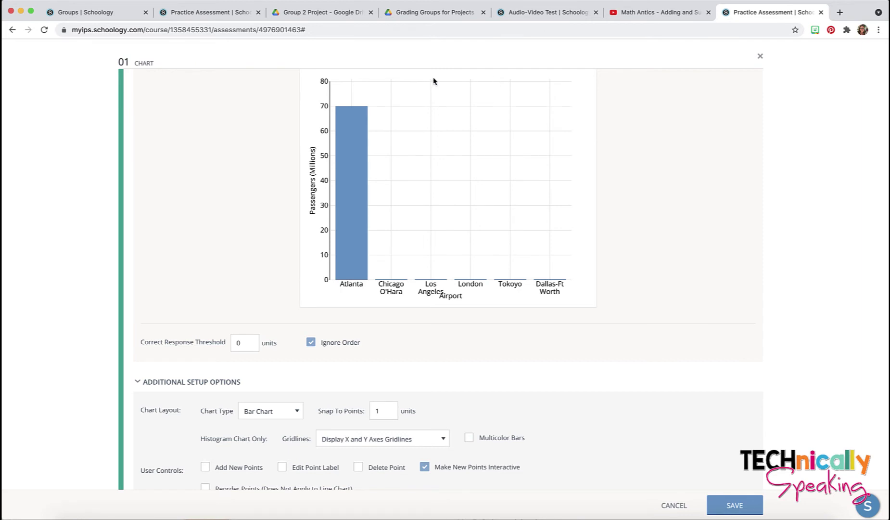
Drag the answer bars to Atlanta 76, Chicago 67, Los Angeles 62, London 61, Tokoyo 59, Dallas 55.
{"action": "scroll", "coordinate": [378, 159], "scroll_direction": "up", "scroll_amount": 1}
{"action": "left_click_drag", "start_coordinate": [352, 139], "coordinate": [351, 123]}
{"action": "left_click_drag", "start_coordinate": [391, 310], "coordinate": [389, 147]}
{"action": "left_click_drag", "start_coordinate": [431, 310], "coordinate": [423, 155]}
{"action": "left_click_drag", "start_coordinate": [470, 310], "coordinate": [462, 161]}
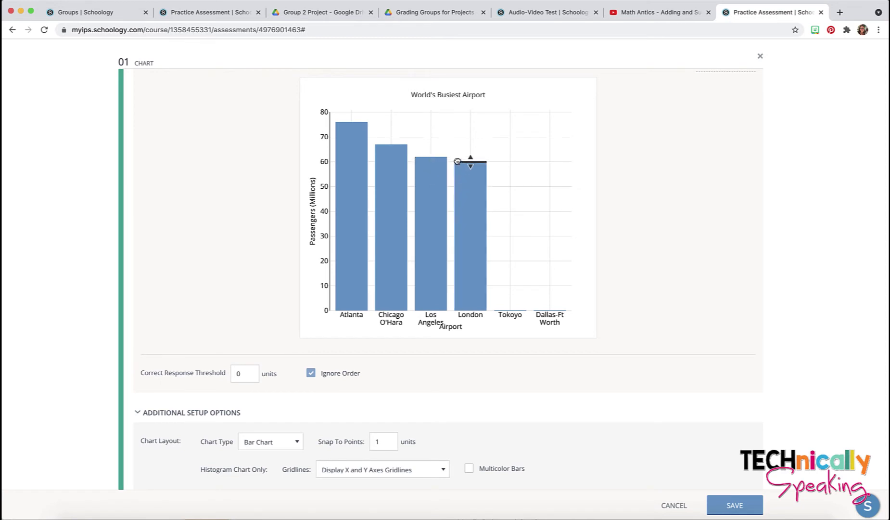
{"action": "left_click_drag", "start_coordinate": [502, 309], "coordinate": [509, 164]}
{"action": "left_click_drag", "start_coordinate": [549, 309], "coordinate": [549, 174]}
{"action": "scroll", "coordinate": [600, 313], "scroll_direction": "down", "scroll_amount": 2}
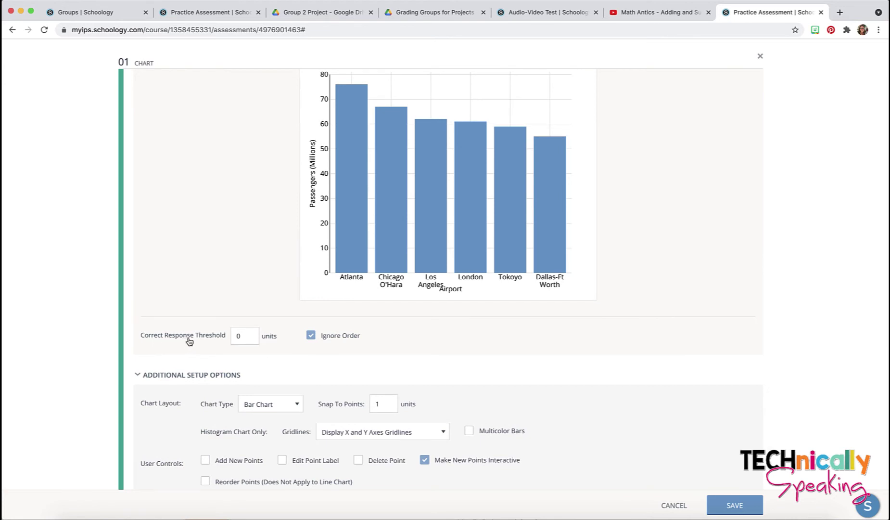
Set the Correct Response Threshold to 2.
{"action": "double_click", "coordinate": [234, 335]}
{"action": "type", "text": "2"}
{"action": "scroll", "coordinate": [403, 338], "scroll_direction": "down", "scroll_amount": 2}
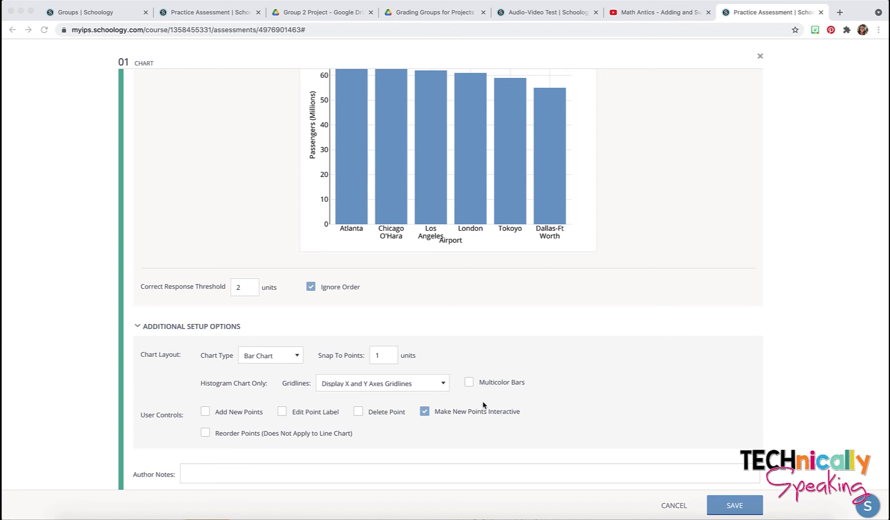
{"action": "left_click", "coordinate": [295, 356]}
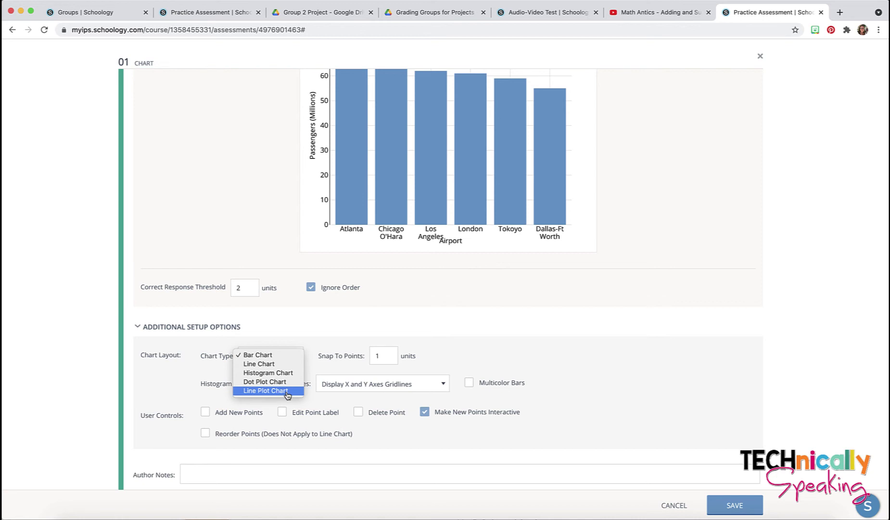
{"action": "left_click", "coordinate": [463, 355]}
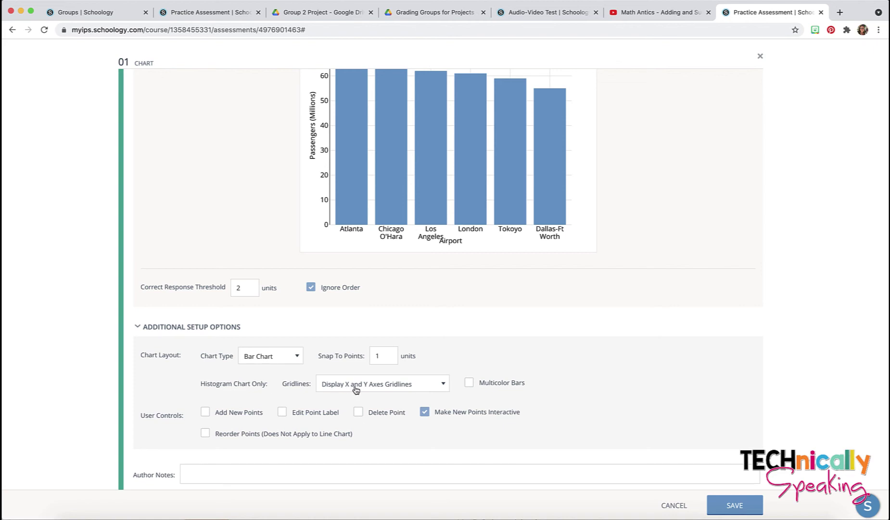
{"action": "left_click", "coordinate": [414, 389]}
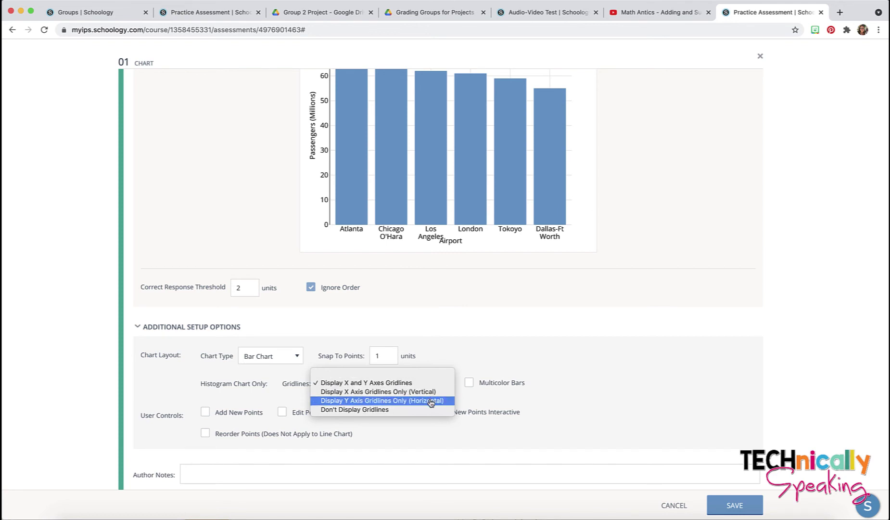
{"action": "left_click", "coordinate": [479, 403]}
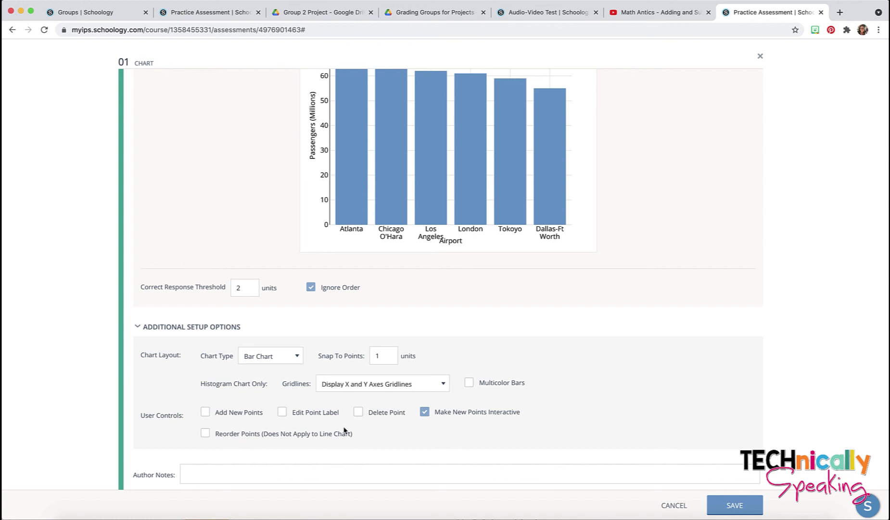
Show the chart question in student Preview Question mode.
{"action": "scroll", "coordinate": [359, 427], "scroll_direction": "down", "scroll_amount": 2}
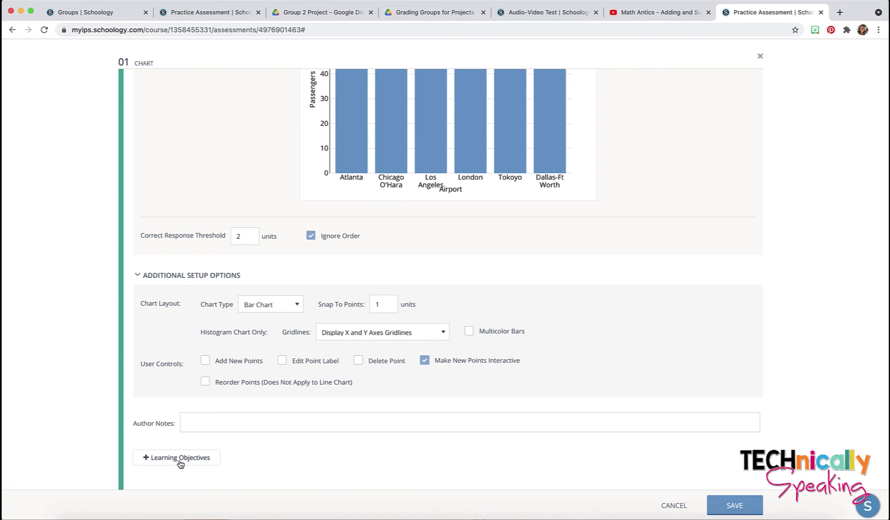
{"action": "scroll", "coordinate": [636, 416], "scroll_direction": "up", "scroll_amount": 15}
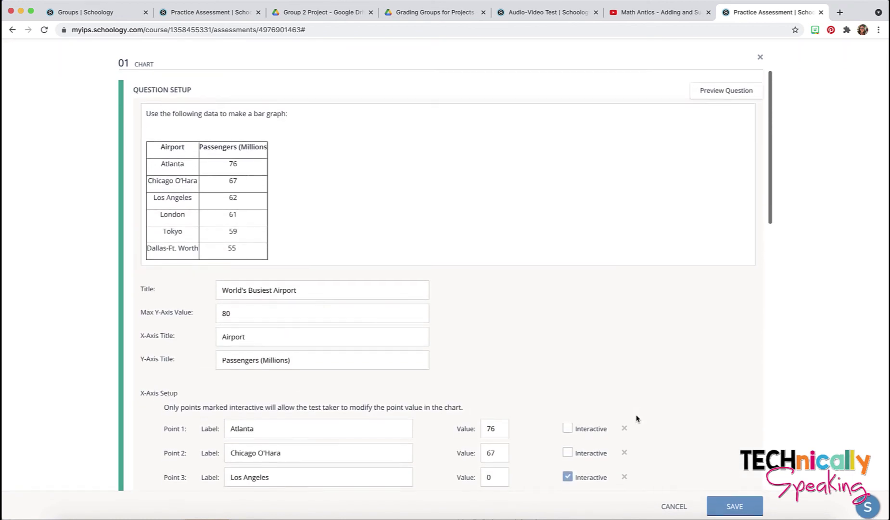
{"action": "left_click", "coordinate": [711, 90]}
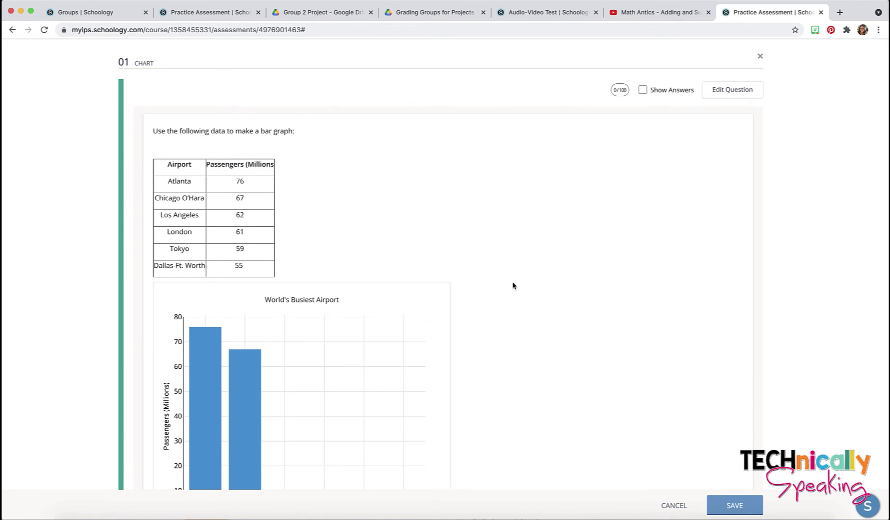
In the preview, drag bars to about Los Angeles 50, London 27, Tokyo 49, Dallas-Ft Worth 34.
{"action": "scroll", "coordinate": [514, 284], "scroll_direction": "down", "scroll_amount": 5}
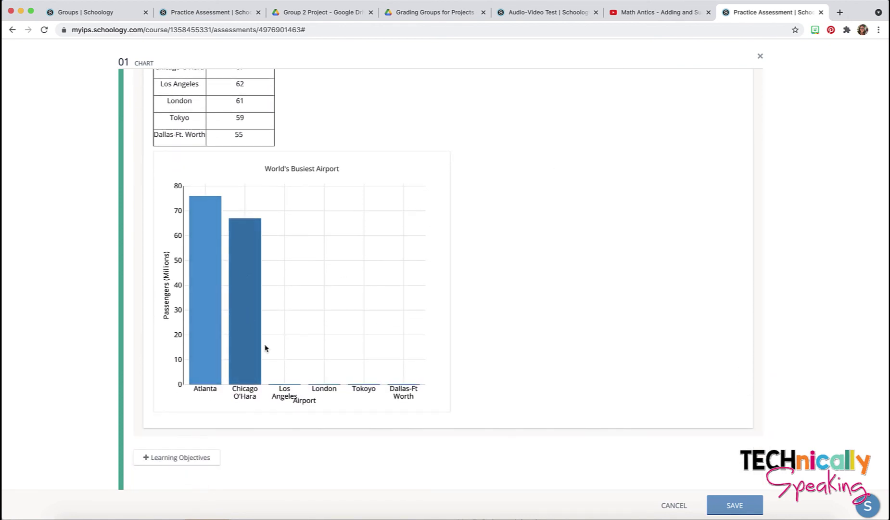
{"action": "left_click_drag", "start_coordinate": [285, 382], "coordinate": [278, 261]}
{"action": "left_click_drag", "start_coordinate": [326, 375], "coordinate": [320, 318]}
{"action": "left_click_drag", "start_coordinate": [362, 375], "coordinate": [364, 263]}
{"action": "left_click_drag", "start_coordinate": [401, 383], "coordinate": [402, 300]}
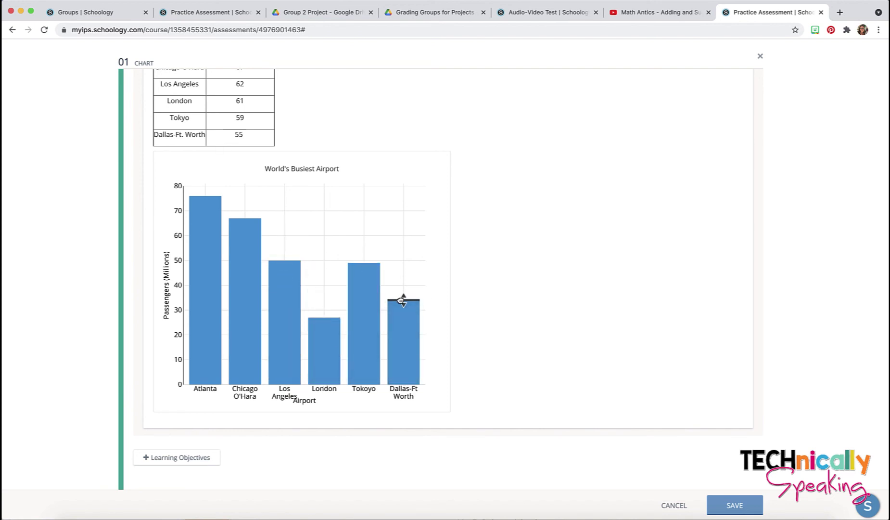